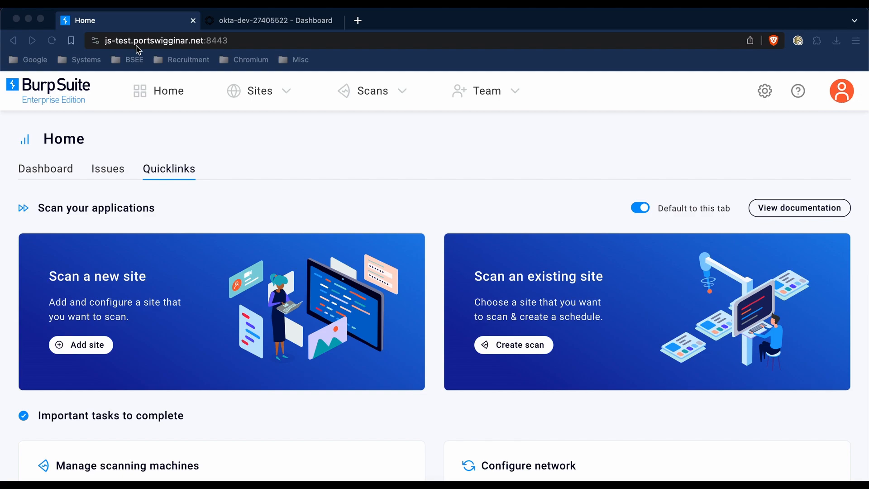
Step: Open the SCIM integration's configuration from the integrations settings and set its port to 1337
left_click(765, 95)
left_click(654, 301)
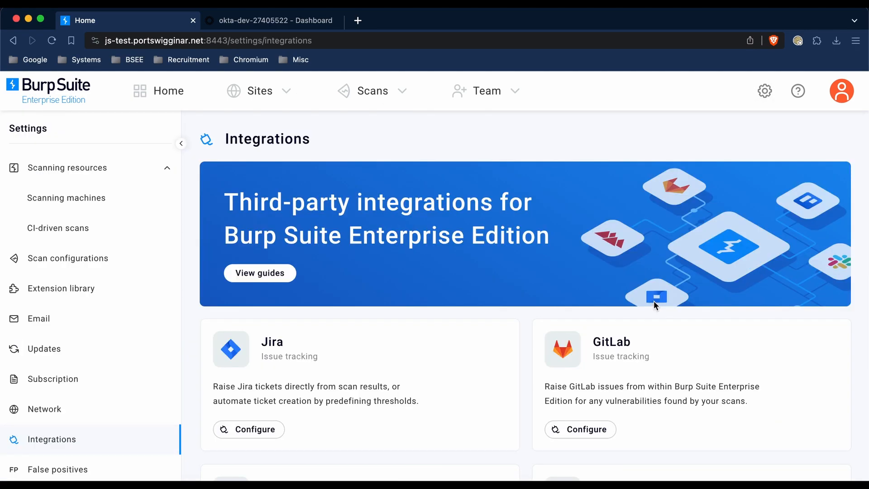
scroll(654, 303, "down", 2)
scroll(654, 300, "down", 3)
left_click(603, 419)
scroll(603, 419, "down", 1)
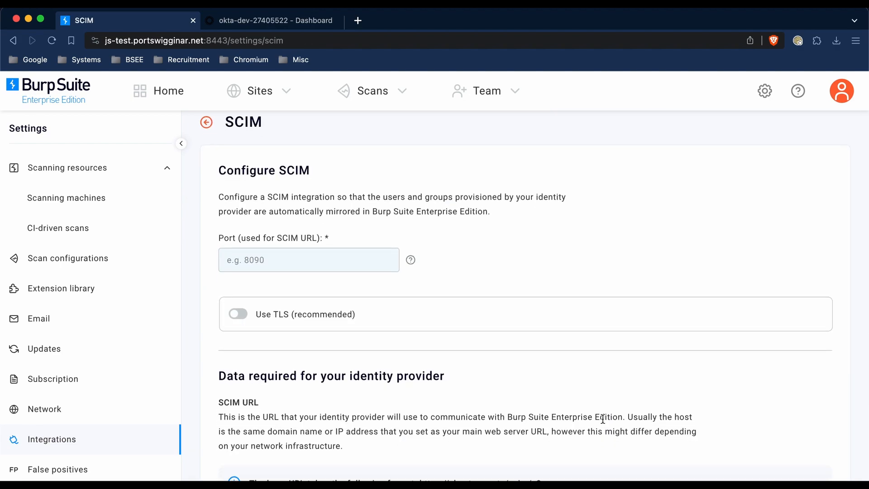
left_click(355, 263)
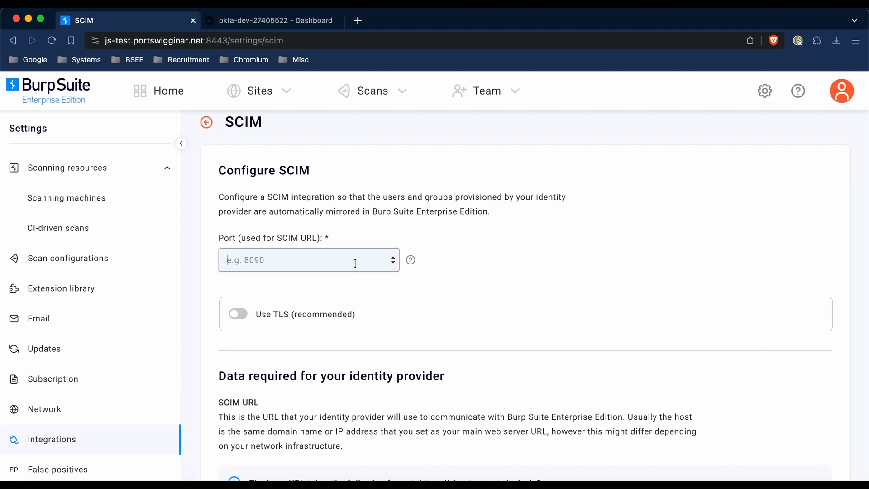
type("1337")
Step: Enable TLS for the SCIM integration, upload the certificate enterprise.p12 and enter the certificate password
left_click(242, 316)
left_click(270, 348)
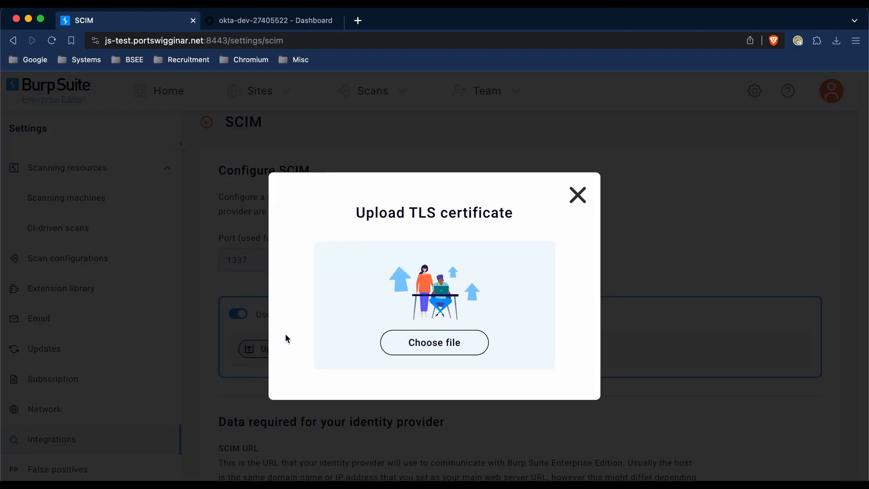
left_click(407, 306)
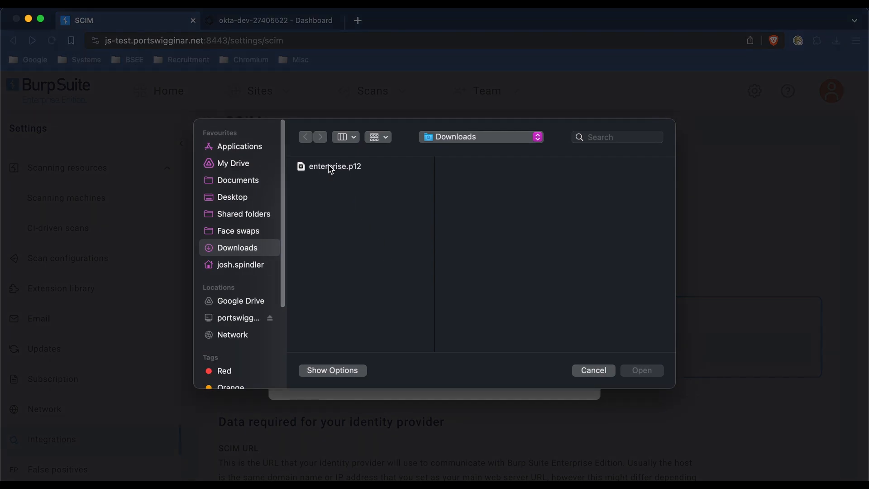
double_click(330, 168)
type("•••••••")
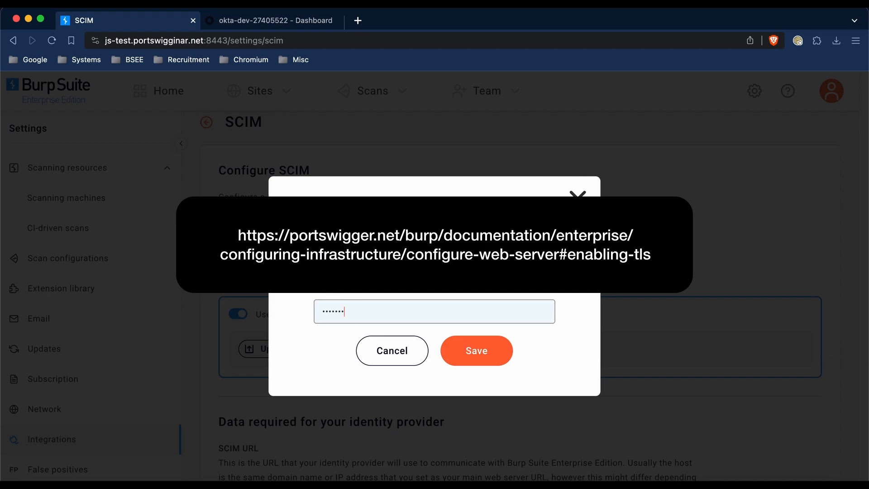
left_click(455, 353)
Step: Save the SCIM configuration, generate its API token and copy the token before closing the dialog
scroll(454, 354, "down", 5)
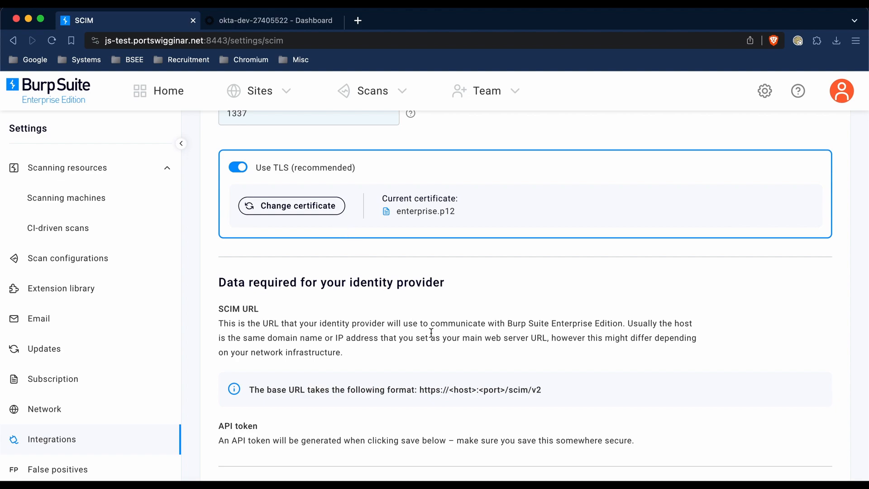
scroll(430, 333, "up", 1)
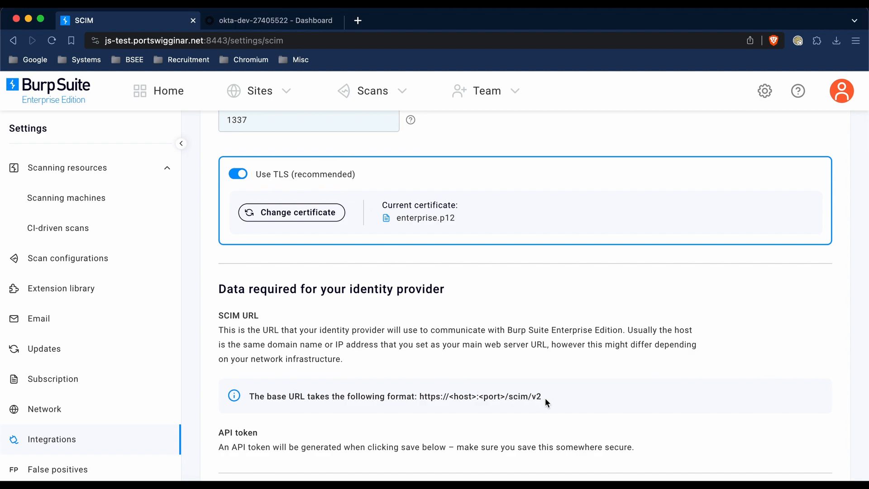
scroll(545, 398, "down", 3)
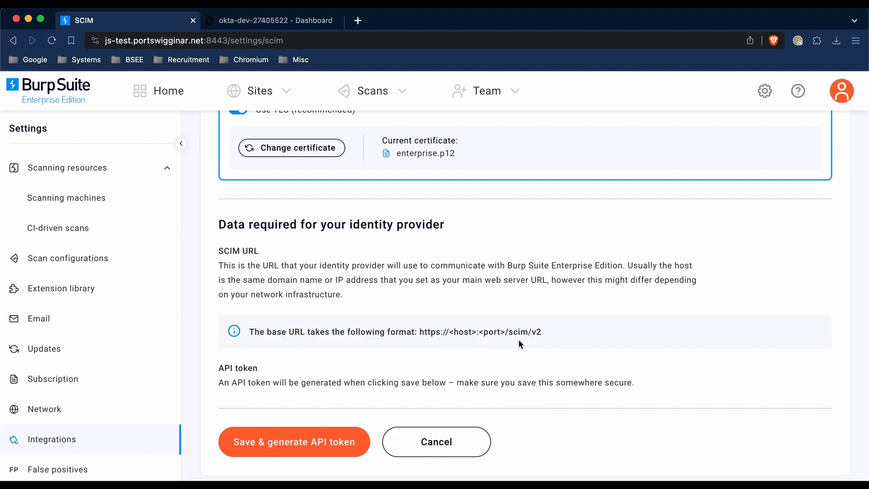
left_click(350, 440)
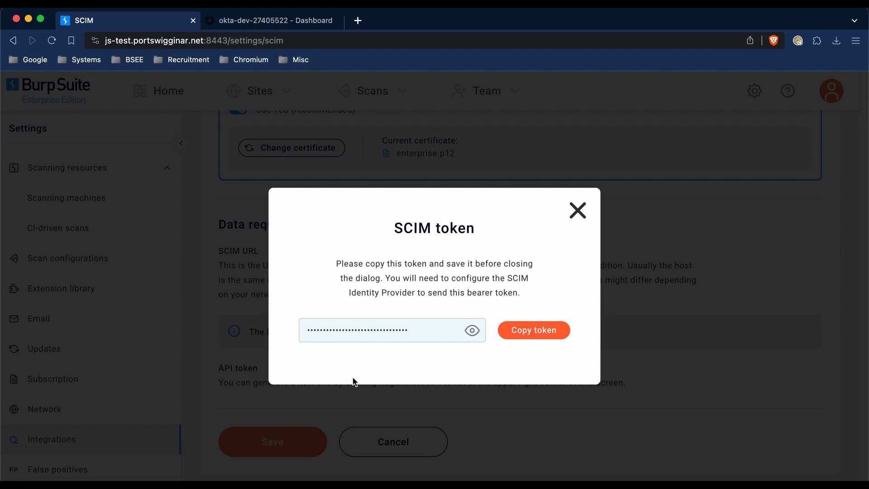
left_click(519, 340)
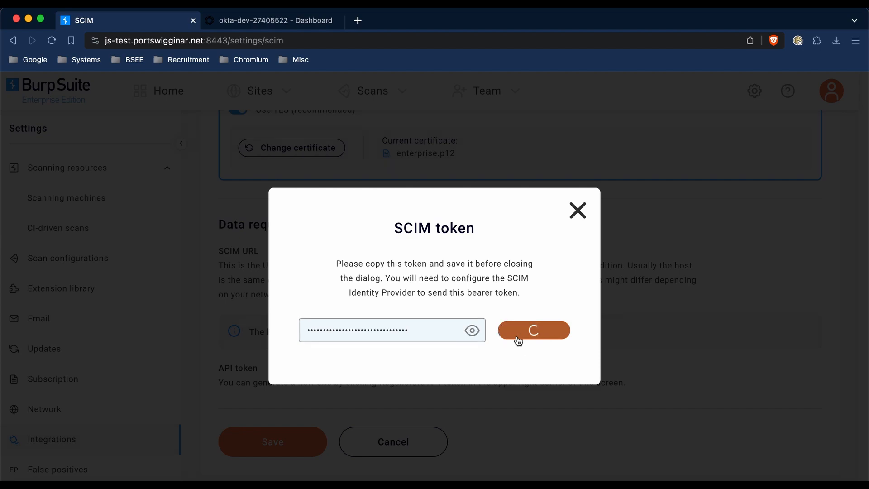
left_click(573, 211)
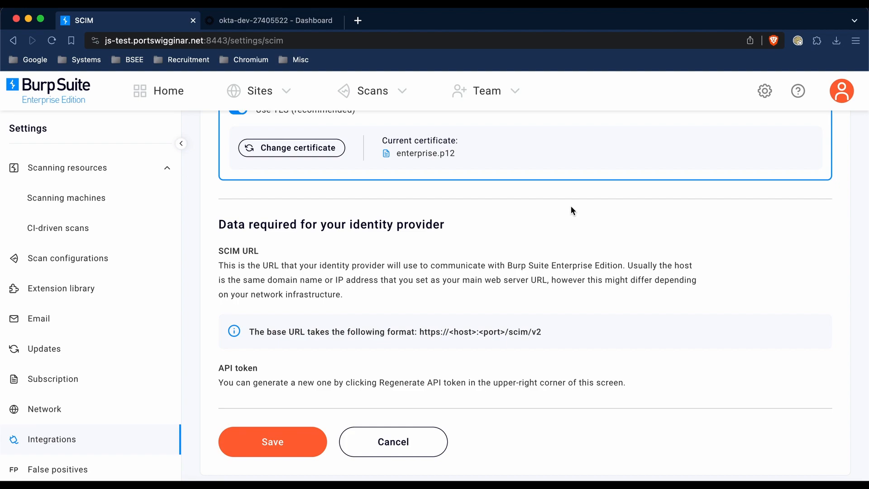
Step: Regenerate the SCIM API token and copy the new token
scroll(572, 211, "up", 4)
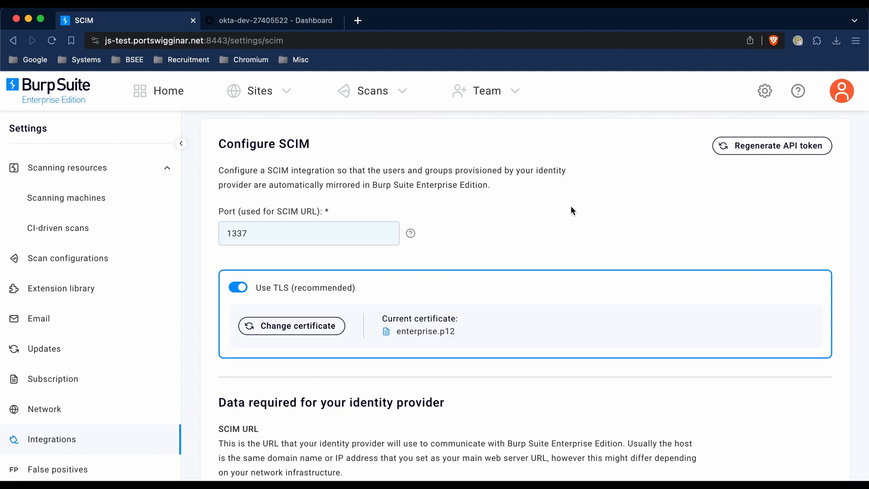
left_click(729, 147)
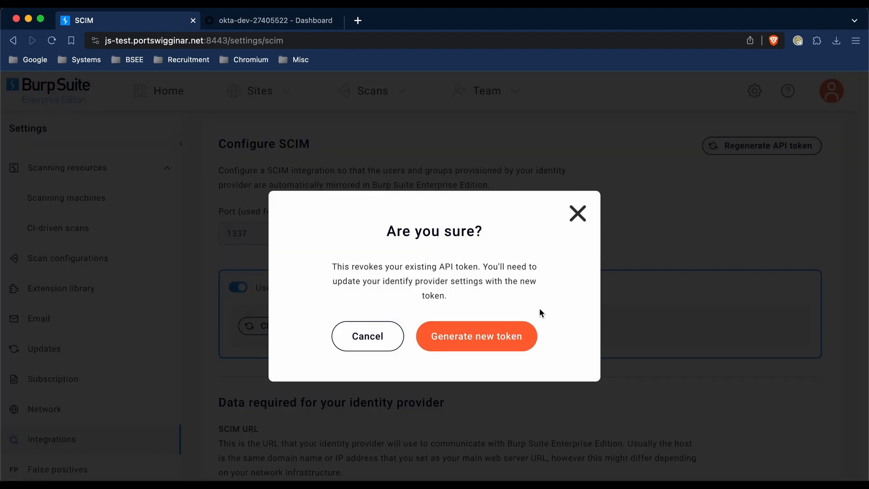
left_click(527, 334)
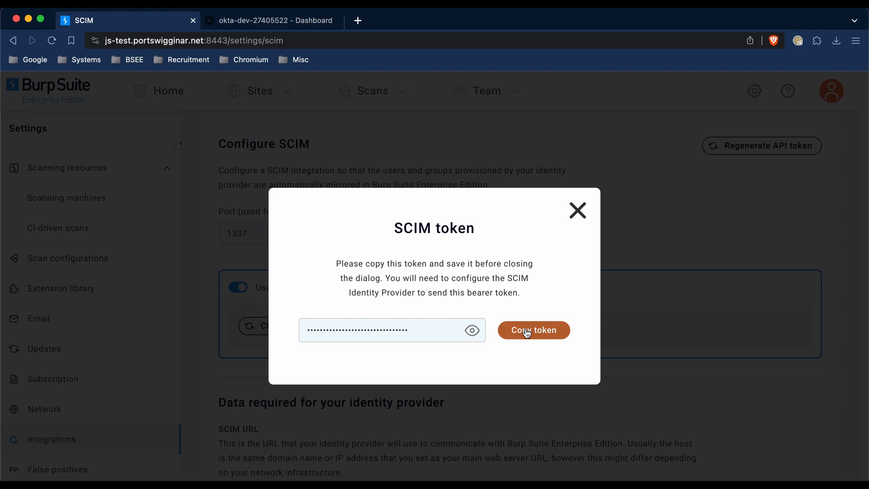
left_click(536, 337)
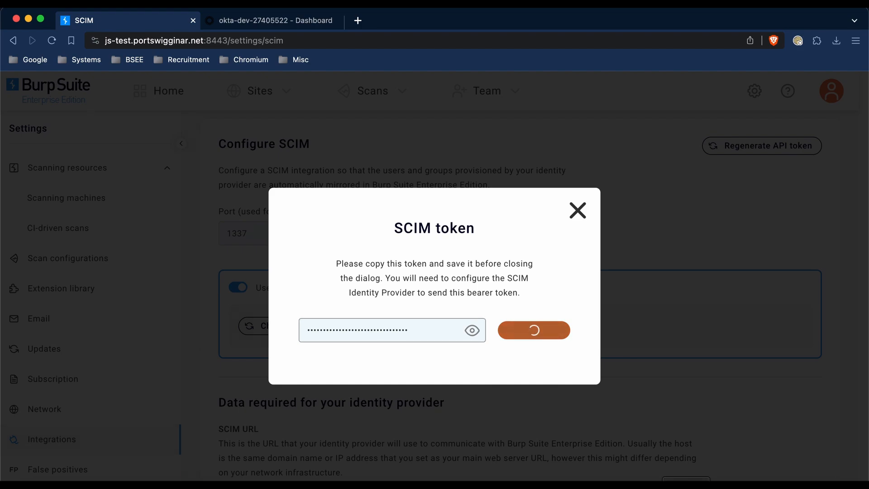
Step: Switch to the text editor, paste the API token into the untitled document, and close the SCIM token dialog in Burp Suite Enterprise
key("super+Tab")
left_click(343, 138)
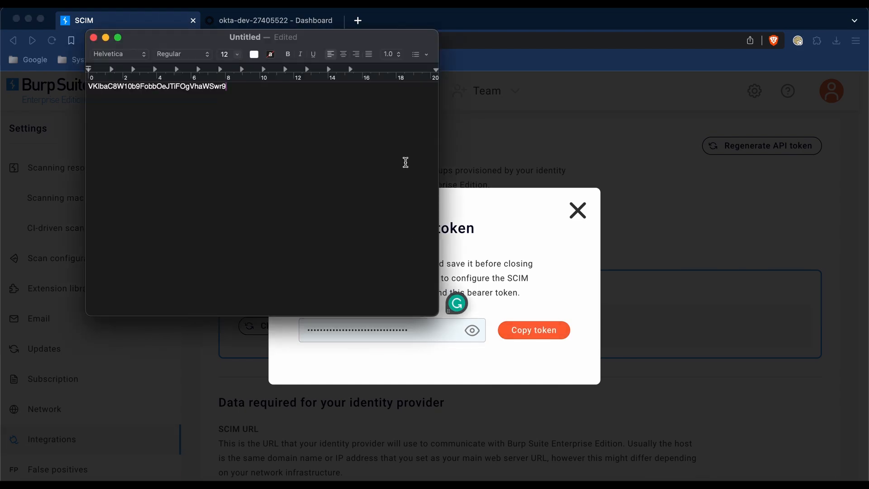
left_click(545, 215)
left_click(578, 211)
scroll(577, 215, "down", 5)
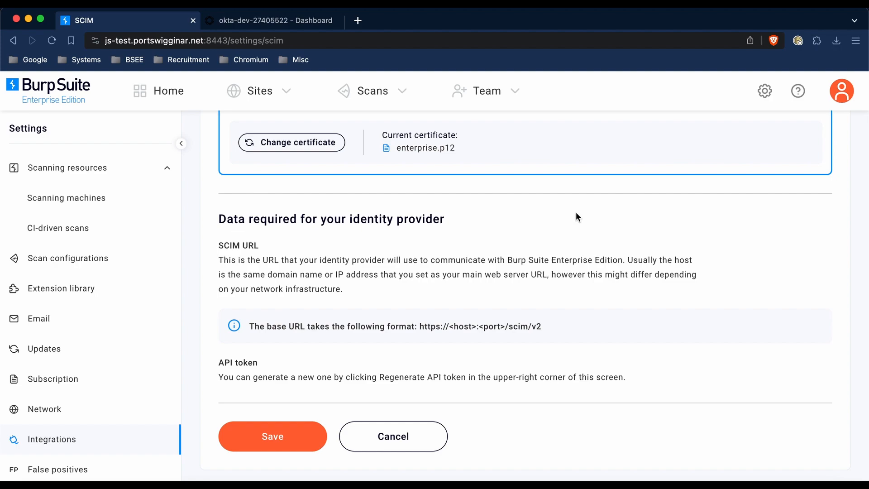
Step: Switch to the Okta admin console and open the Burp Enterprise documentation demo application
left_click(274, 15)
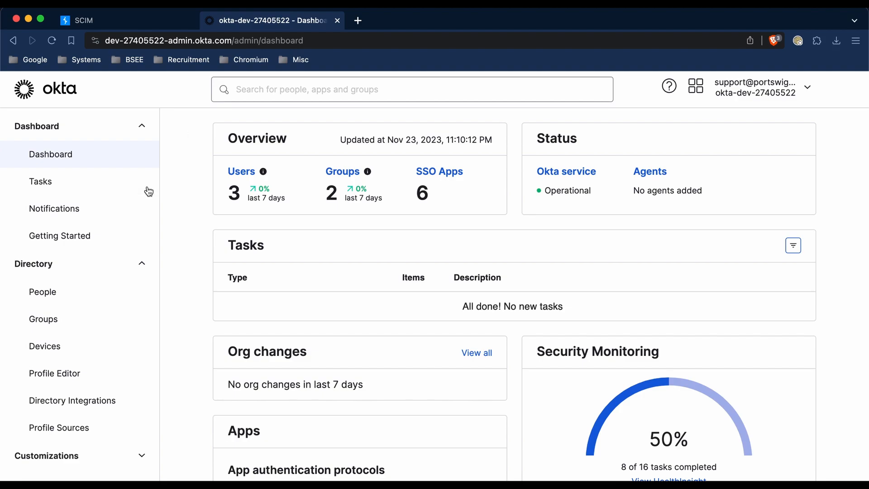
scroll(96, 317, "down", 3)
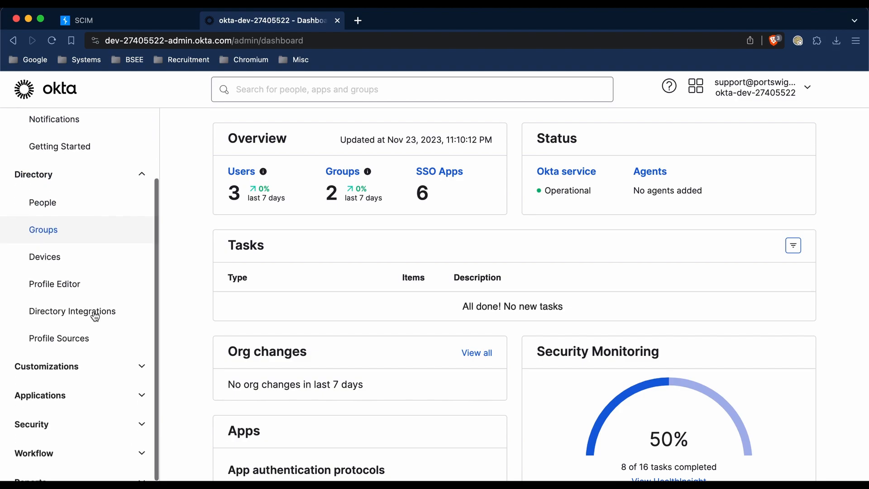
left_click(94, 396)
left_click(86, 400)
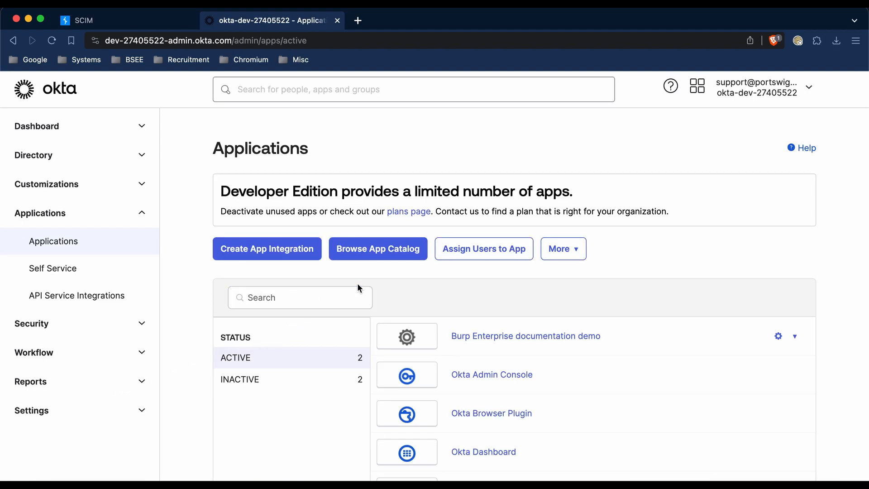
left_click(477, 336)
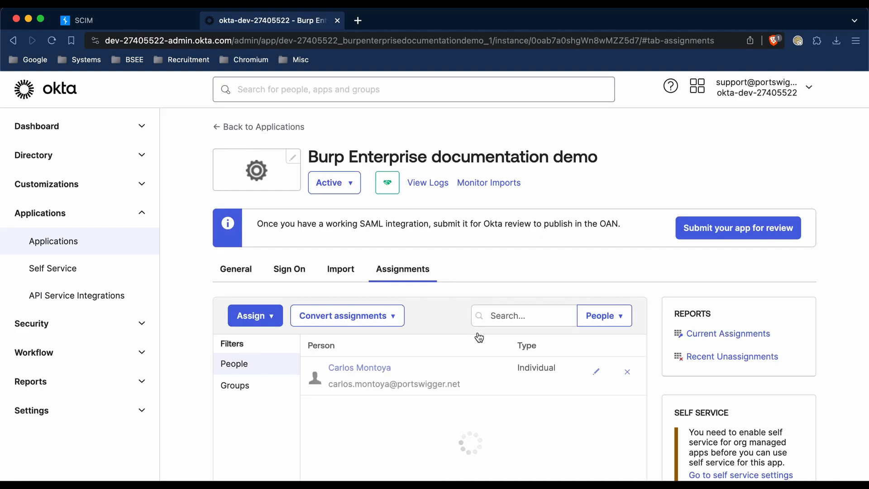
Step: Enable SCIM provisioning in the application's general app settings and save the change
left_click(249, 269)
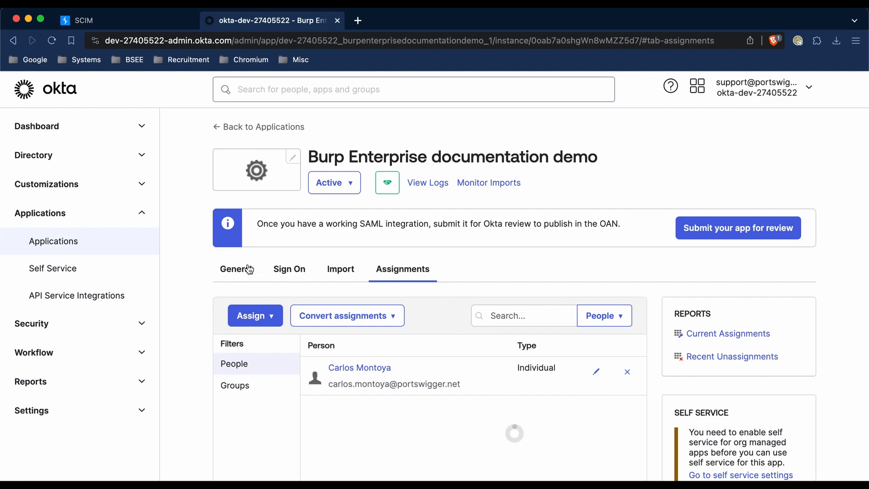
left_click(609, 318)
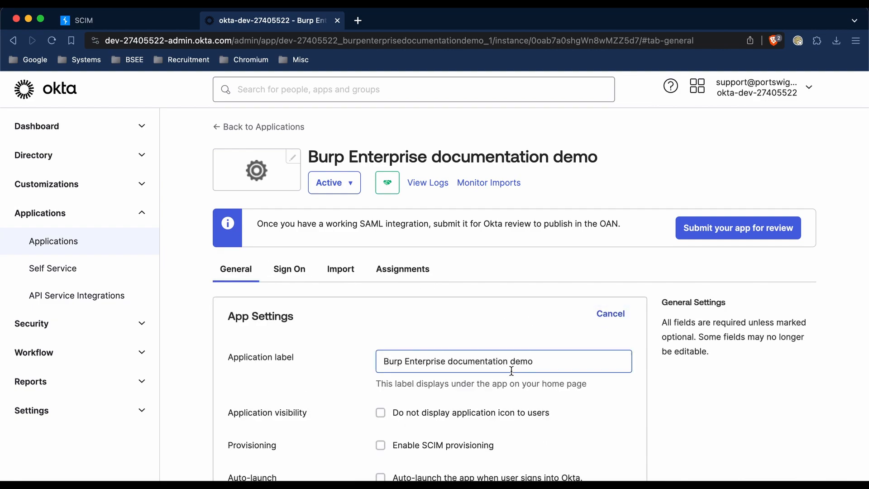
scroll(507, 370, "down", 3)
left_click(460, 378)
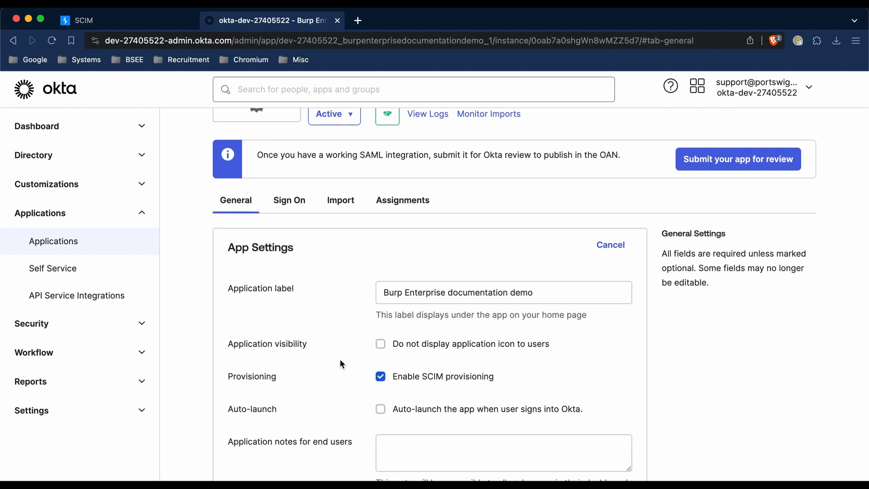
scroll(340, 362, "down", 5)
left_click(620, 414)
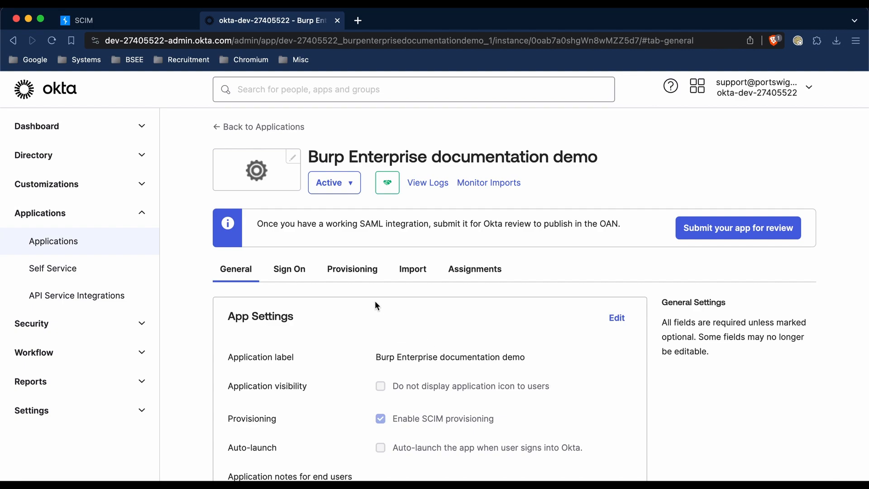
left_click(357, 276)
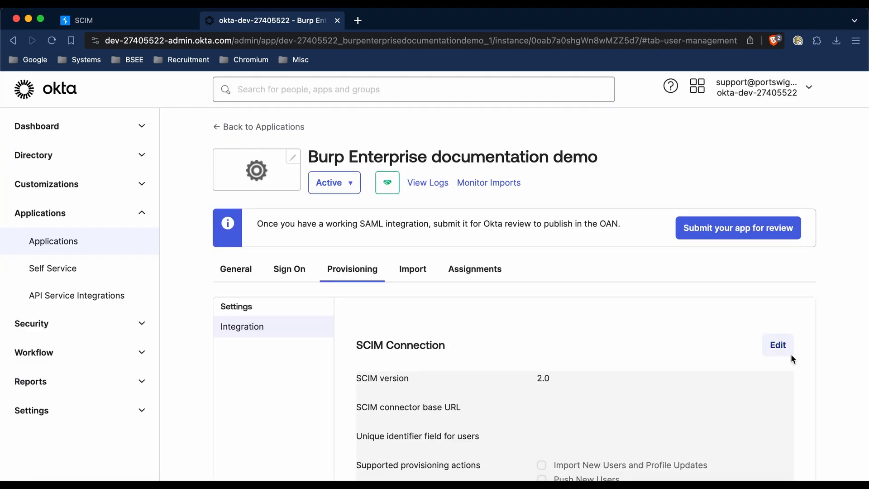
left_click(789, 349)
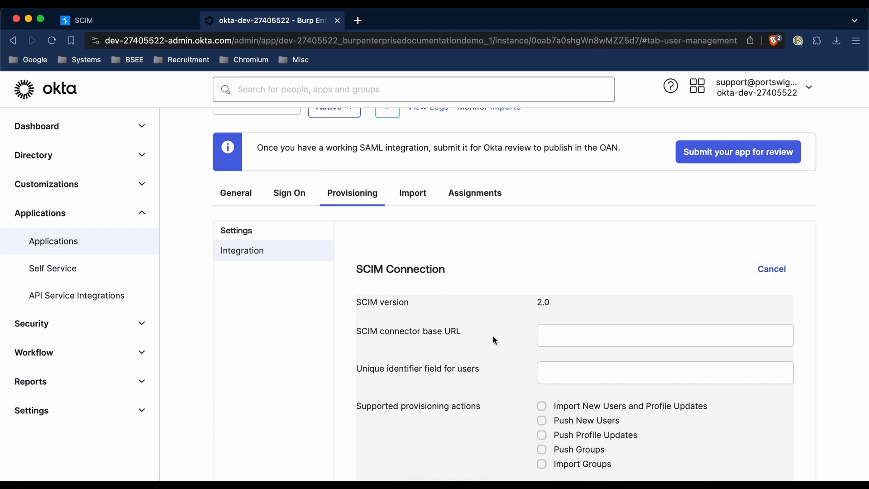
left_click(552, 334)
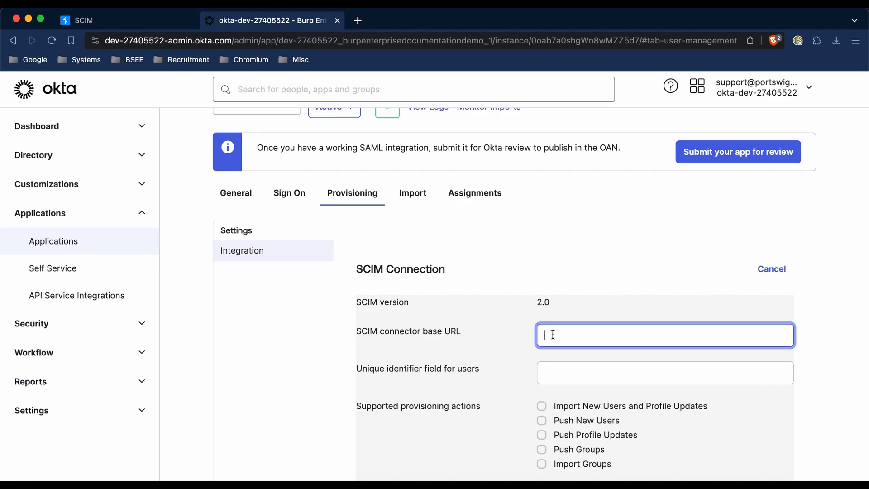
type("https://")
left_click(106, 20)
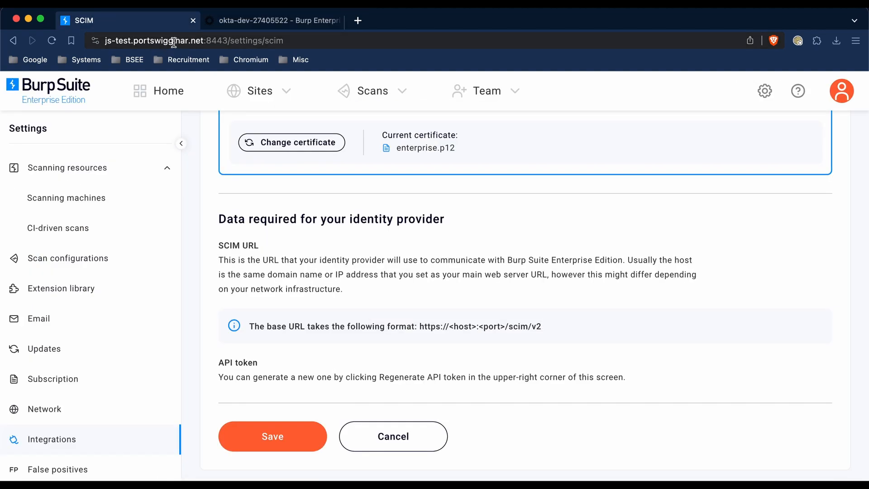
left_click(238, 21)
type("j")
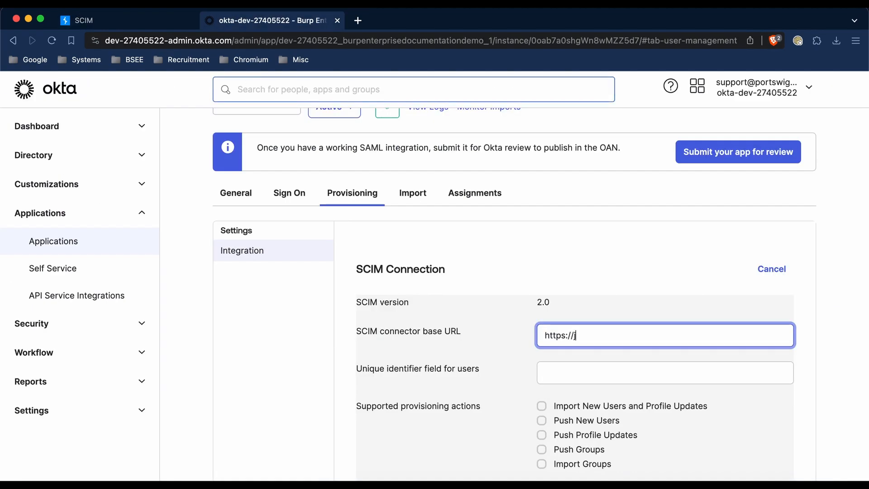
type("s-test.portswigginar.net")
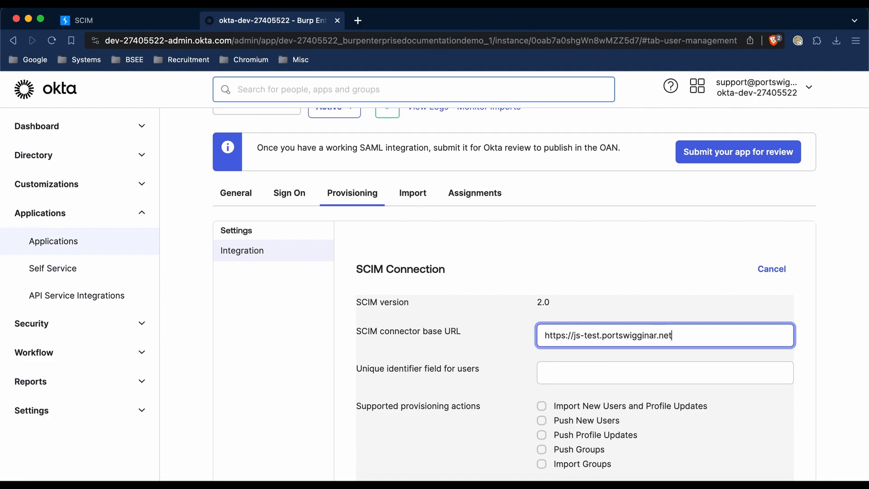
left_click(81, 20)
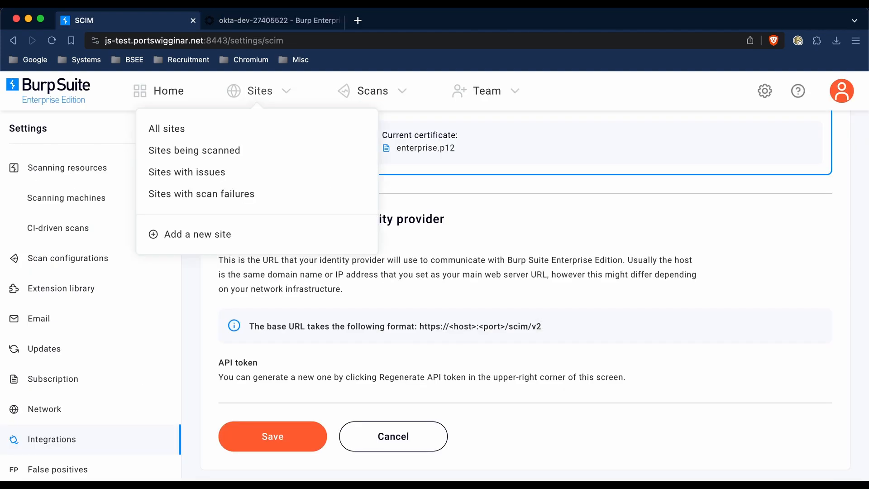
scroll(445, 289, "up", 5)
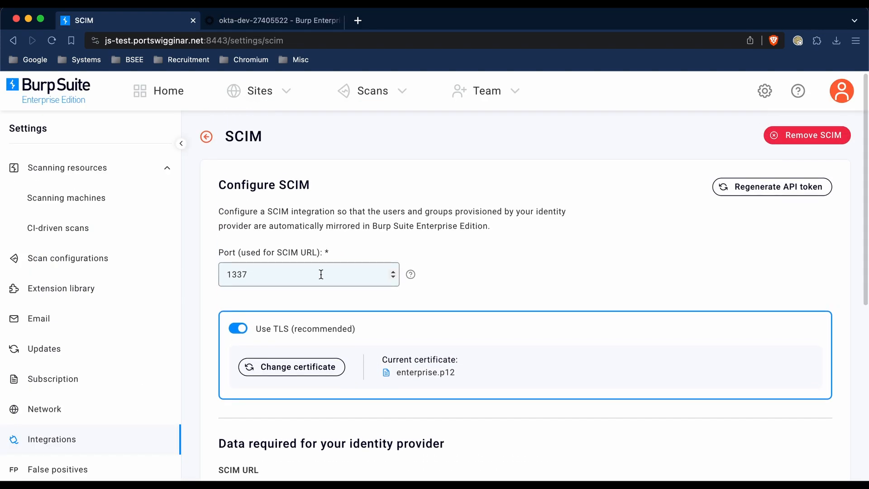
key("ctrl+Tab")
type(":133")
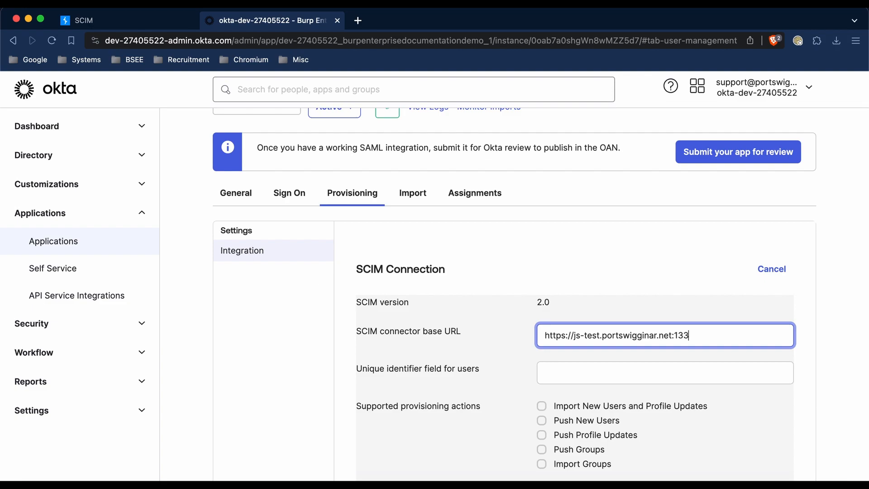
type("7/scim/v2")
Step: Set the unique identifier field for users to userName and enable Push New Users, Push Profile Updates and Push Groups
left_click(559, 367)
type("use")
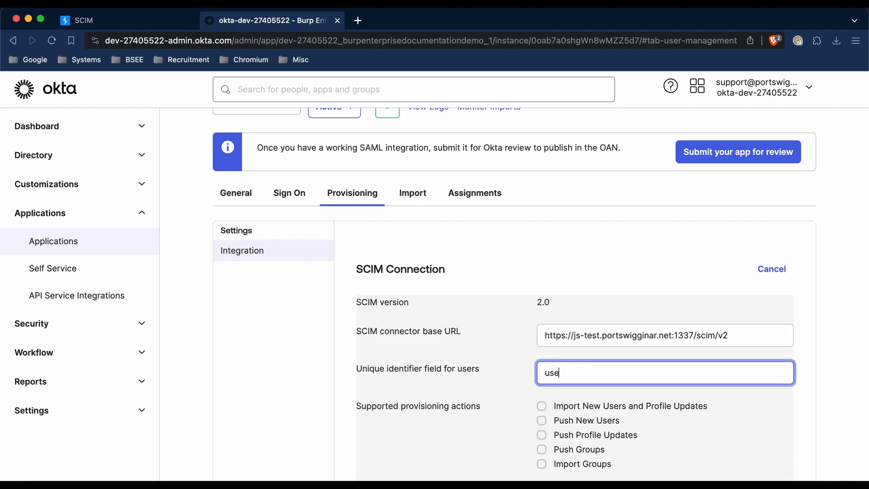
type("rName")
scroll(525, 461, "down", 1)
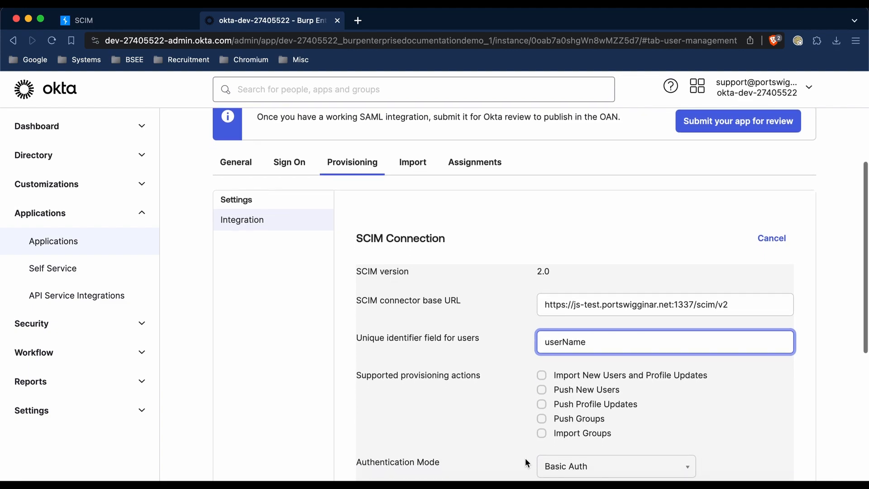
left_click(541, 389)
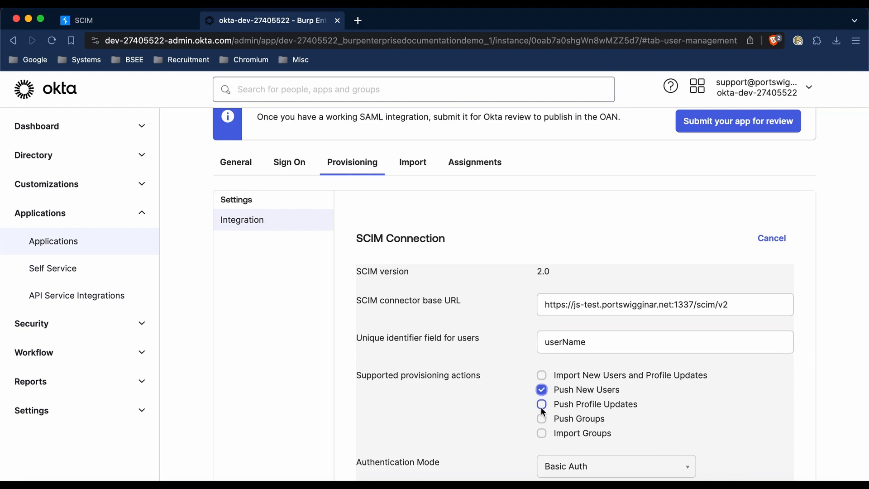
left_click(542, 418)
Step: Set the authentication mode to HTTP Header and paste the API token from the text editor as the bearer authorization token
scroll(482, 411, "down", 3)
left_click(561, 379)
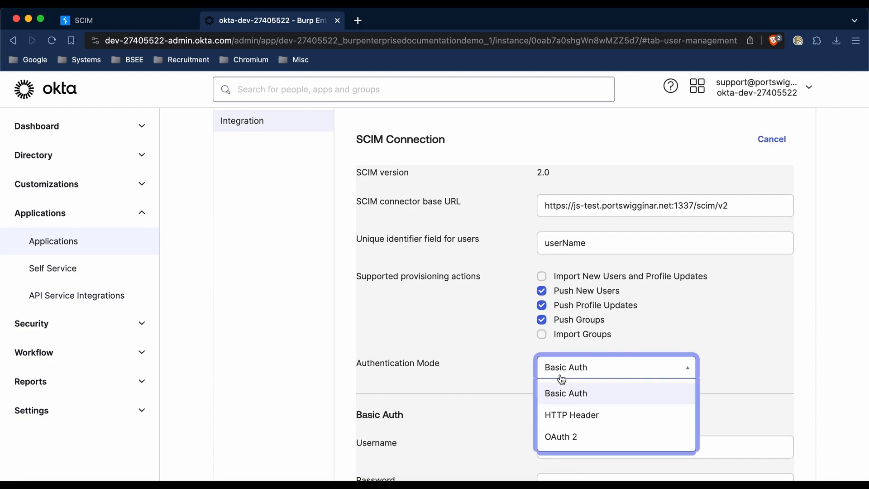
left_click(566, 415)
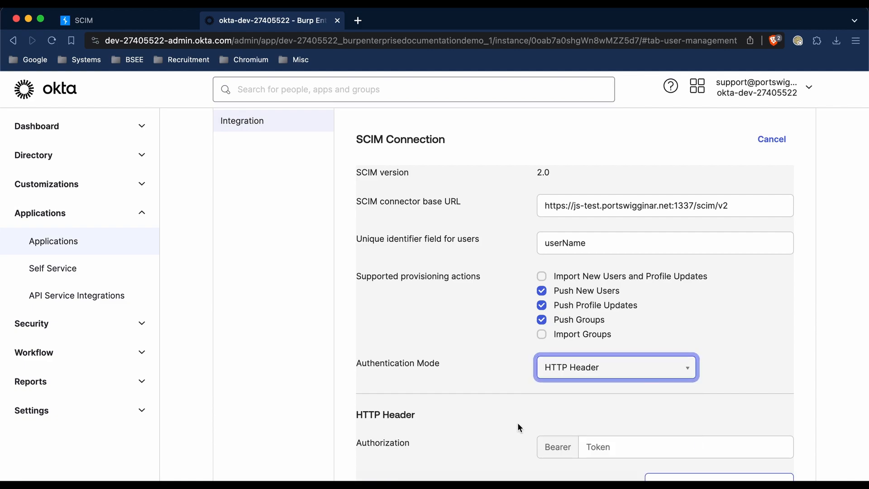
scroll(518, 422, "down", 2)
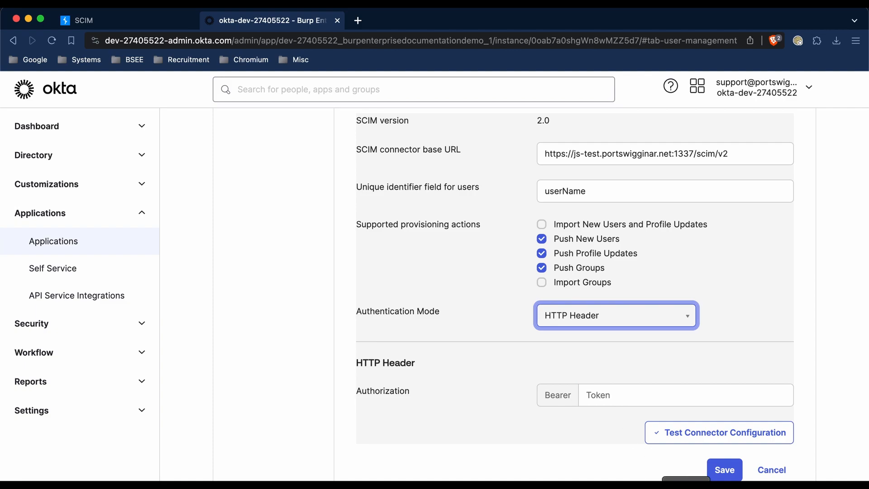
left_click(686, 486)
key("super+a")
key("super+Tab")
left_click(624, 397)
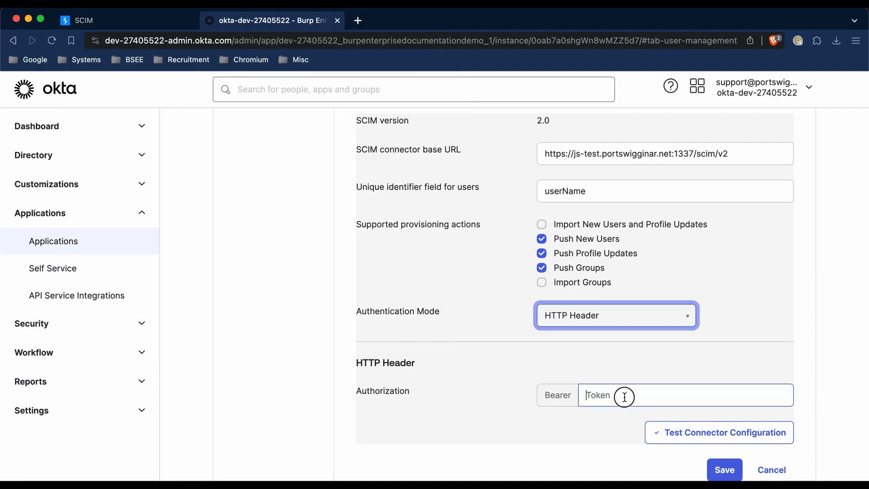
key("super+v")
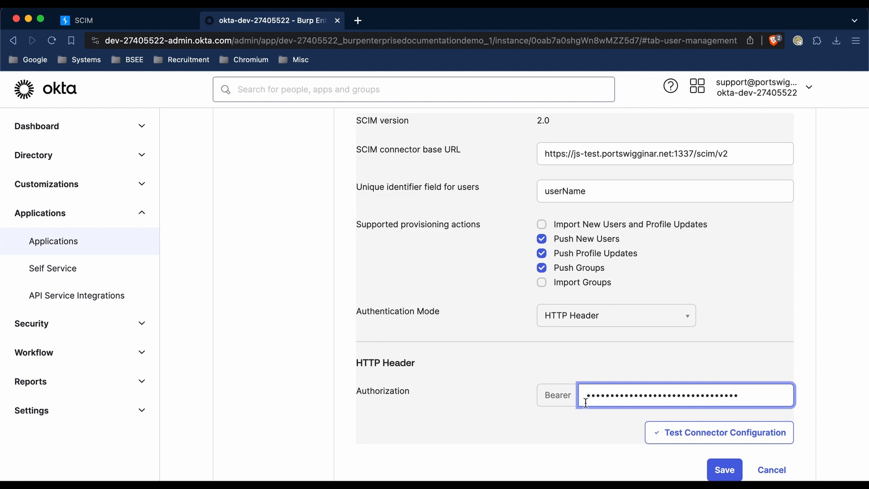
Step: Test the connector configuration, close the test report and save the SCIM connection
left_click(660, 436)
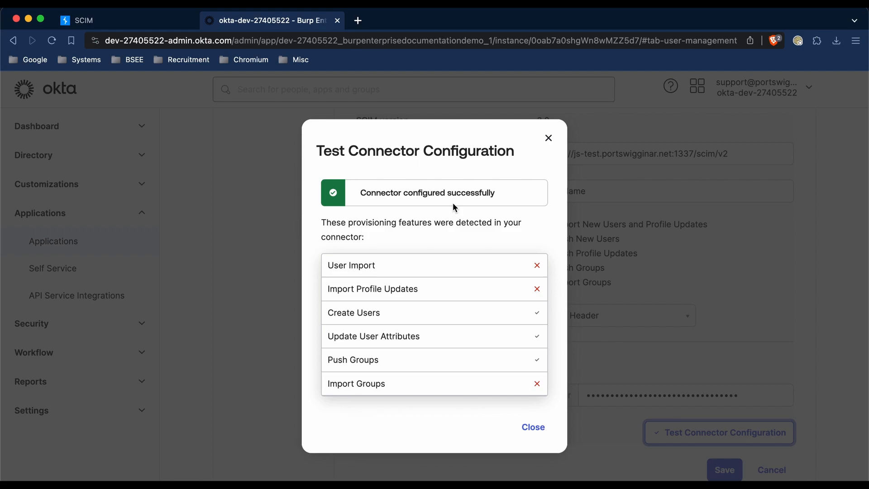
left_click(535, 428)
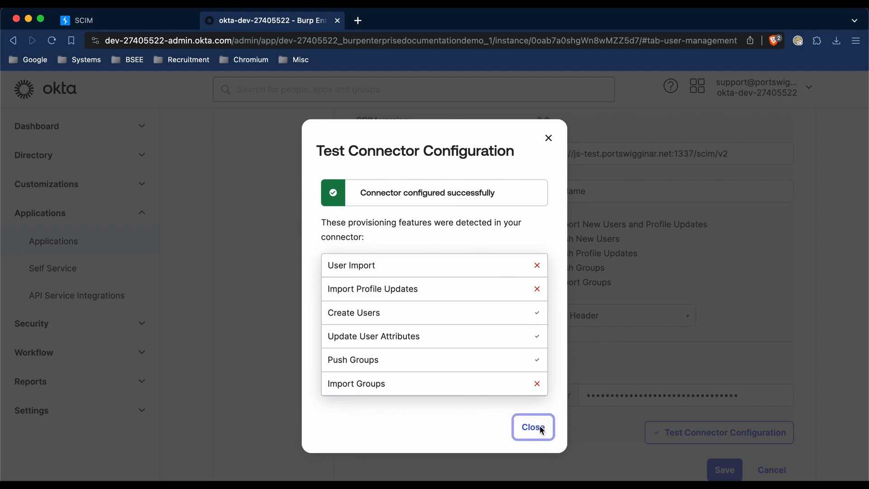
left_click(724, 470)
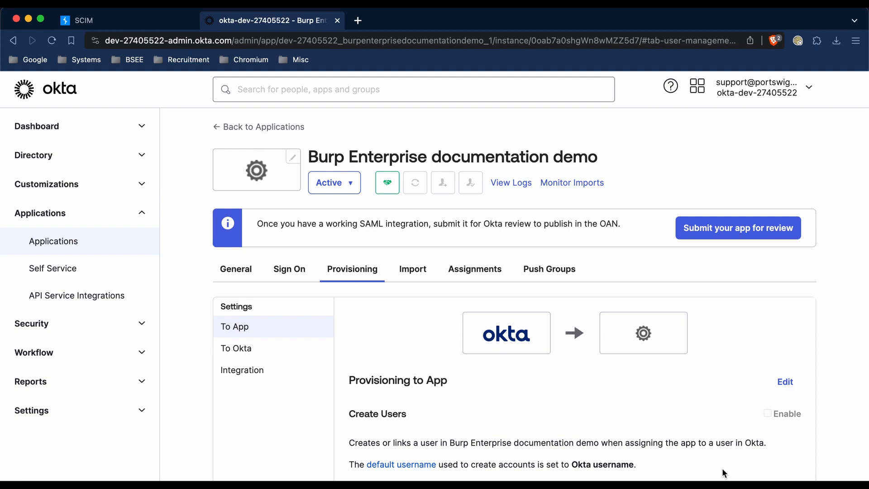
Step: Edit the provisioning-to-app settings to enable Create Users, Update User Attributes and Deactivate Users, and save them
left_click(781, 384)
scroll(668, 342, "down", 3)
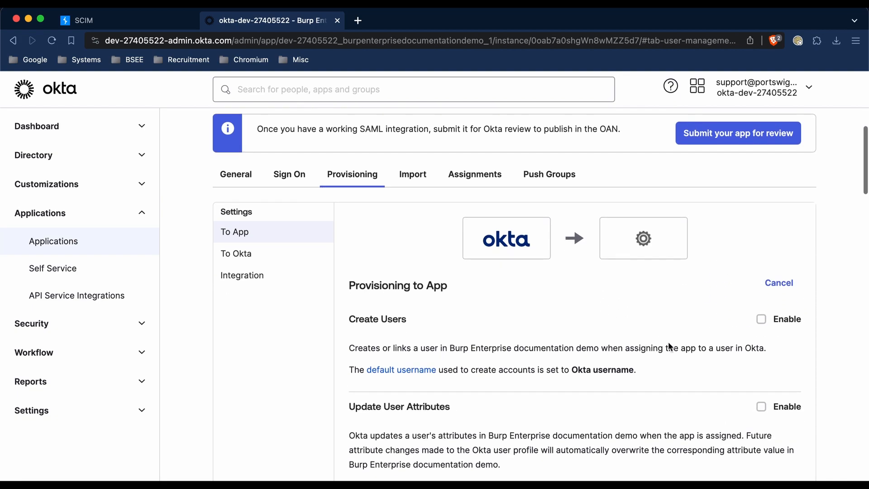
scroll(743, 412, "down", 1)
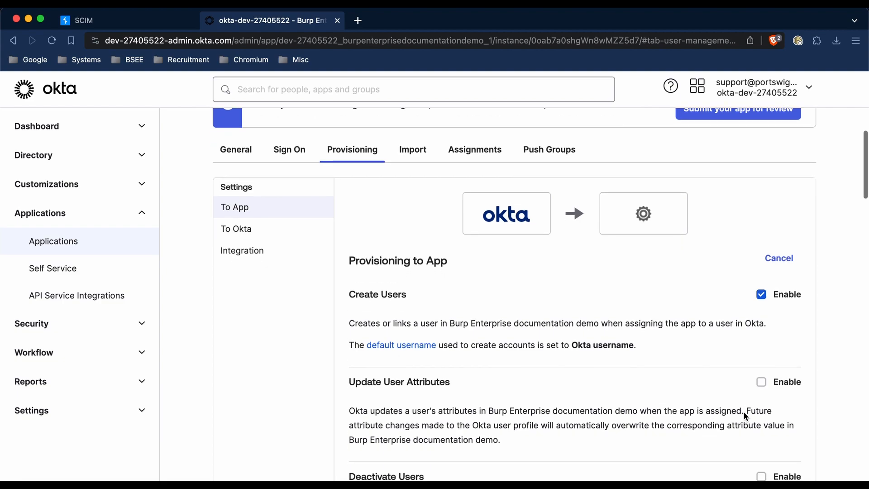
left_click(761, 377)
scroll(713, 431, "down", 3)
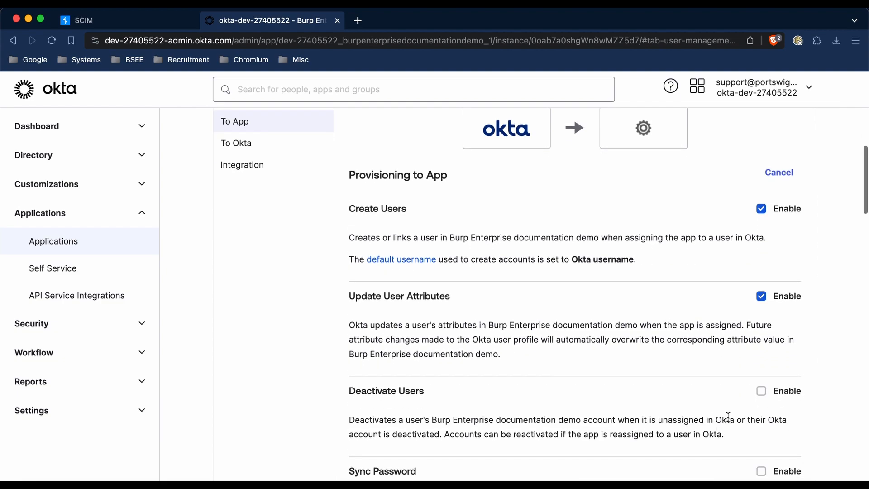
left_click(761, 381)
scroll(634, 417, "down", 1)
scroll(634, 417, "down", 2)
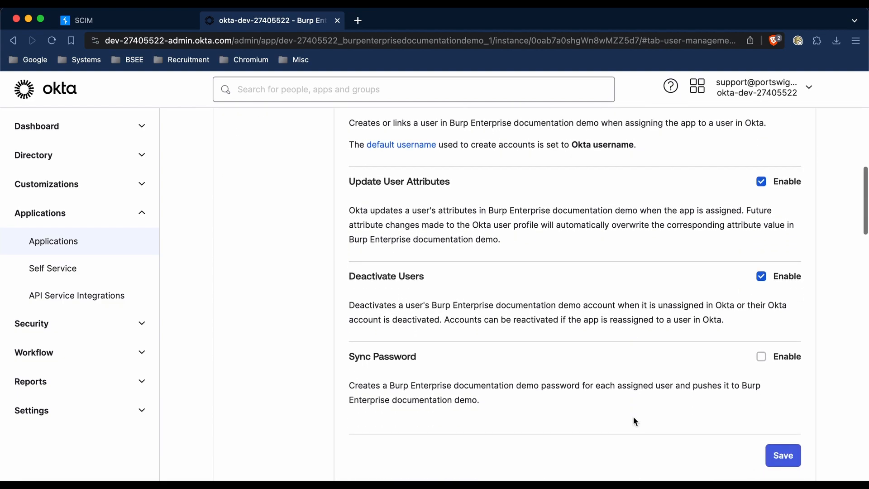
left_click(778, 431)
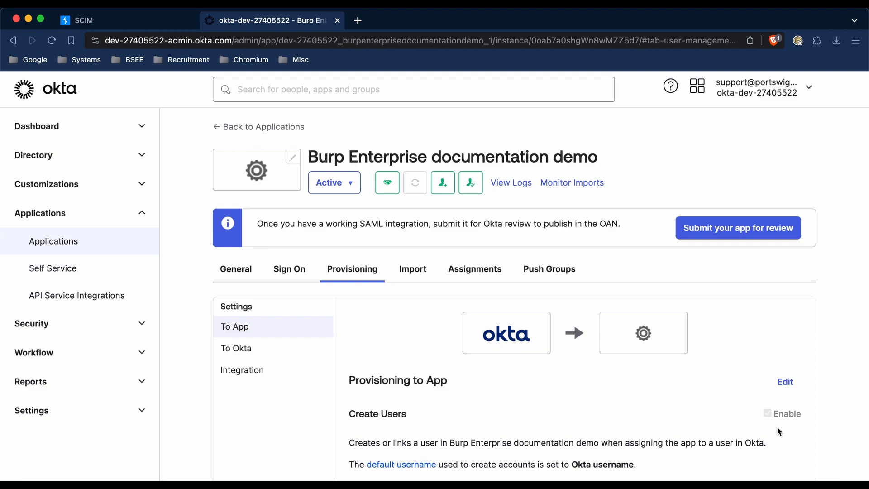
Step: Assign the application to the Burp Enterprise SCIM group without extra attributes and view the people assigned to it
scroll(451, 300, "down", 1)
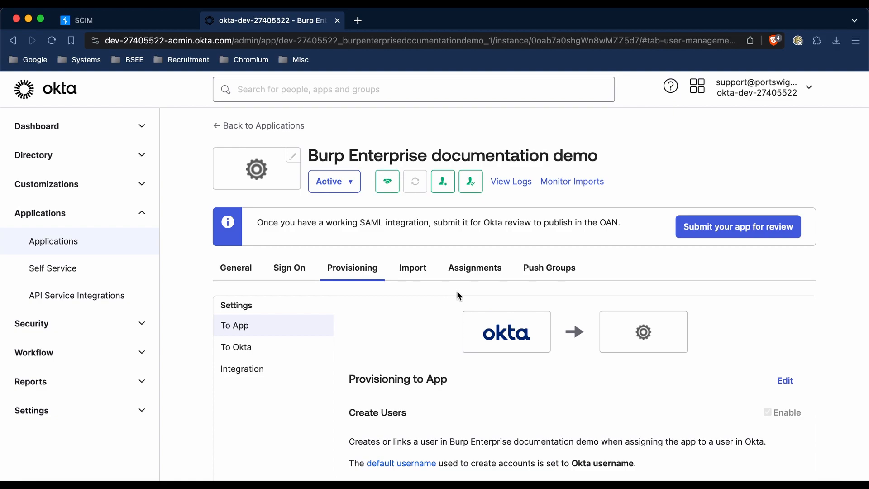
left_click(472, 274)
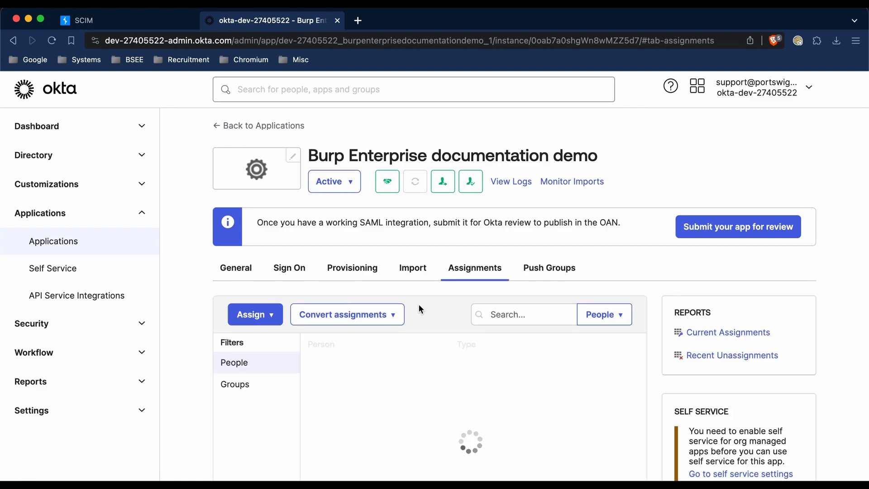
scroll(419, 305, "down", 3)
left_click(274, 245)
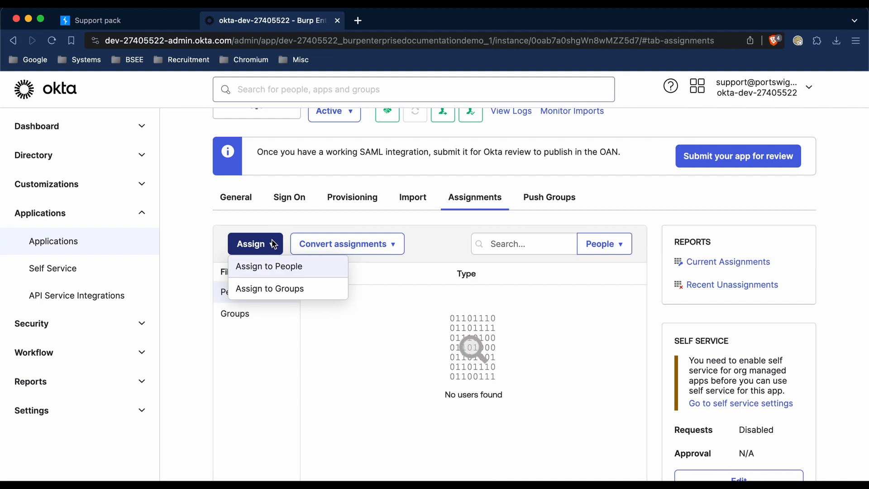
left_click(296, 292)
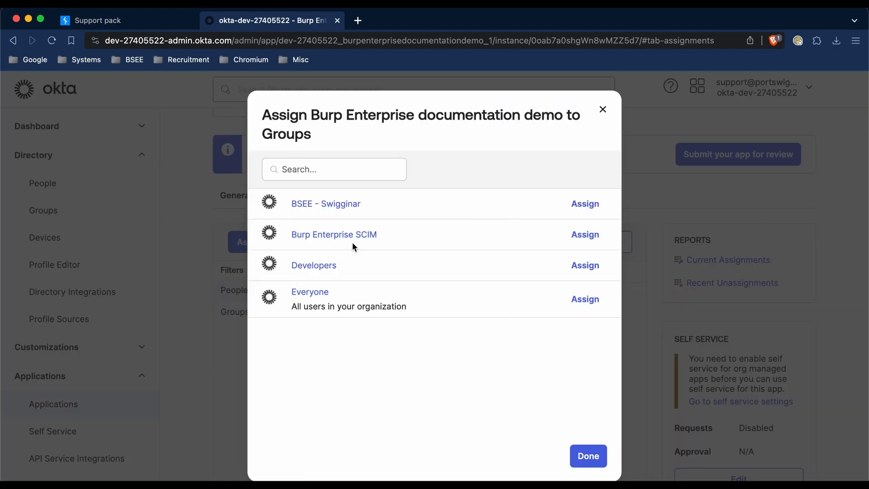
left_click(576, 234)
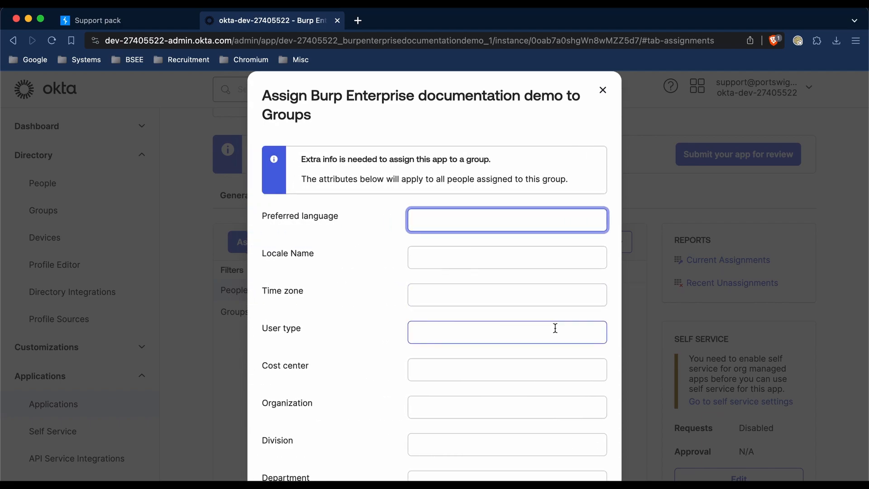
scroll(556, 327, "down", 3)
left_click(474, 464)
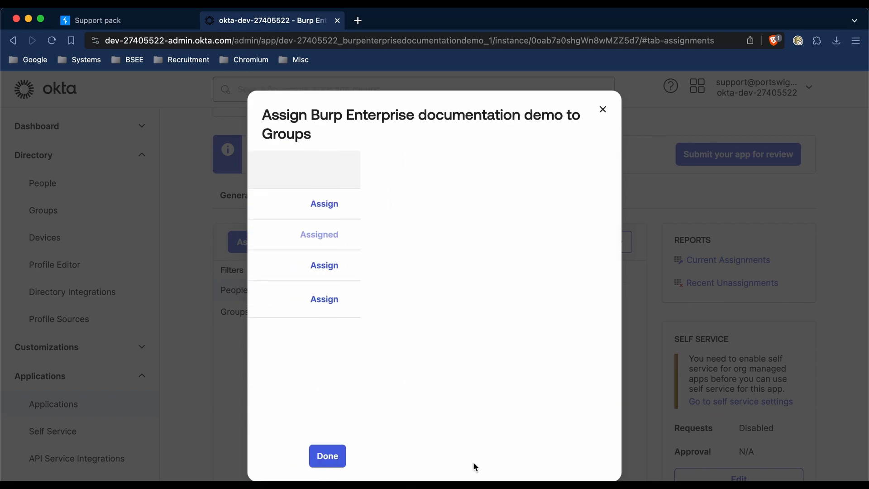
left_click(585, 456)
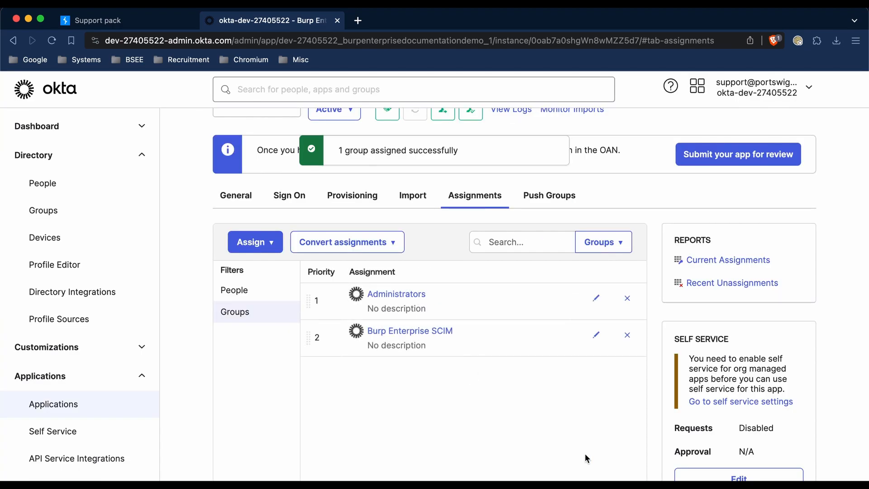
left_click(267, 292)
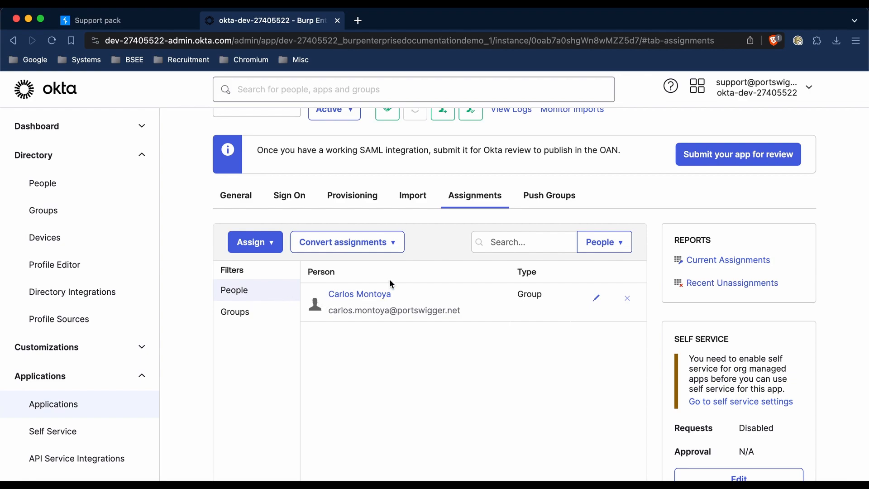
Step: Add the Developers group by name as a push group for the application and save it
scroll(528, 240, "up", 2)
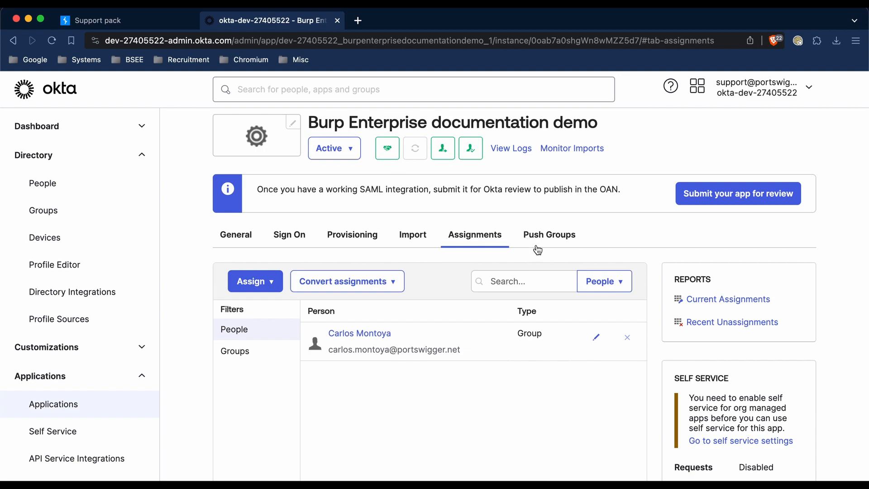
left_click(541, 239)
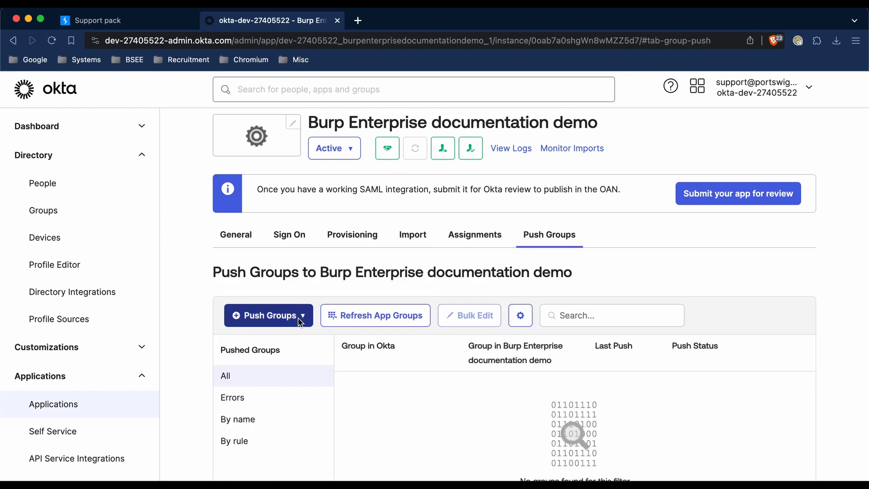
left_click(301, 322)
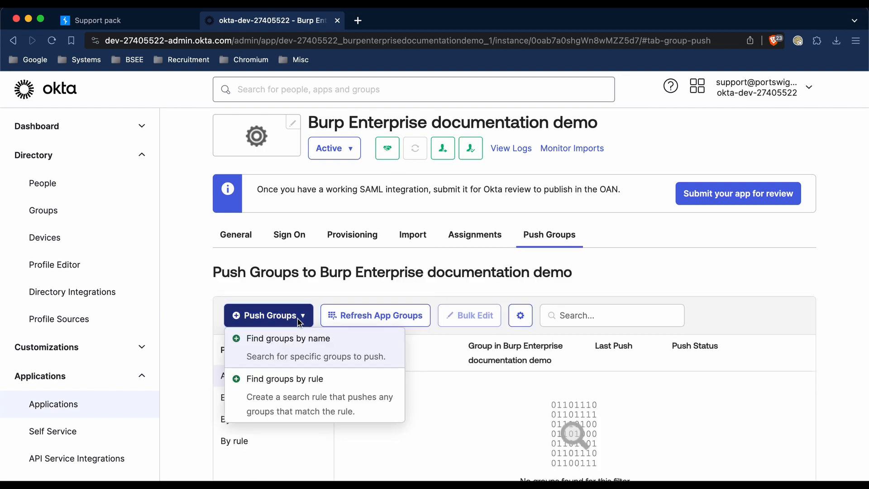
left_click(302, 348)
scroll(381, 358, "down", 2)
type("developers")
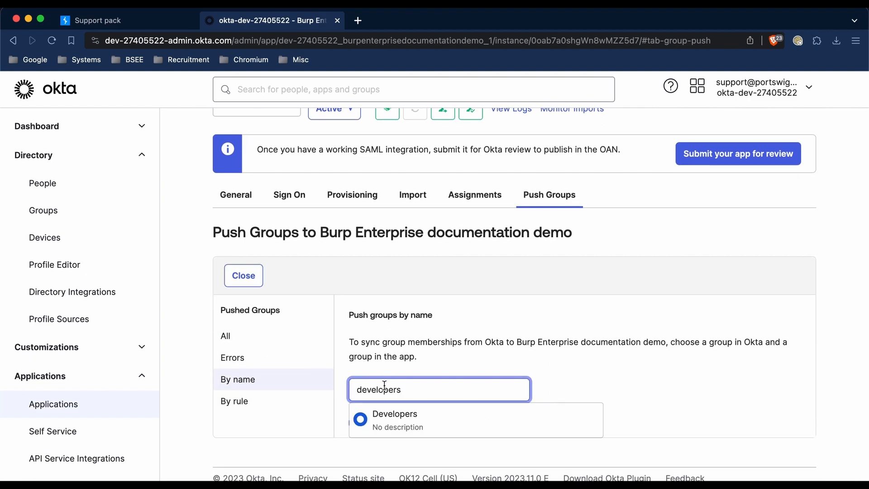
left_click(411, 421)
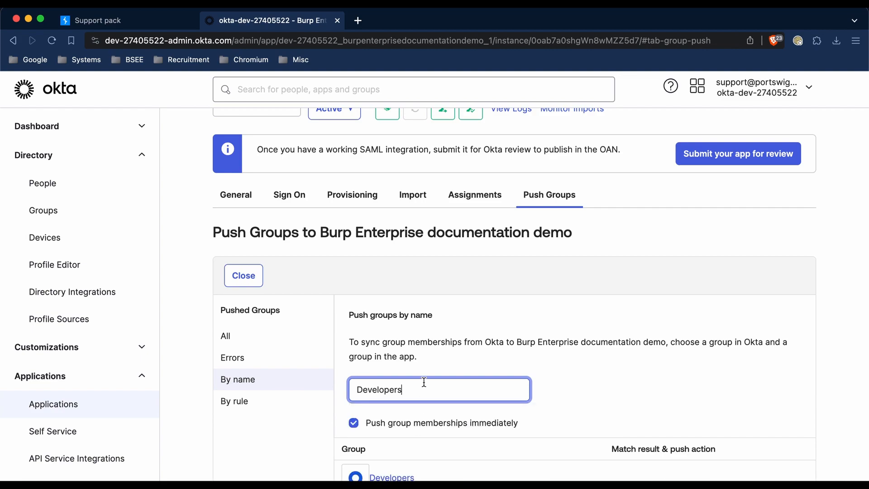
scroll(424, 381, "down", 3)
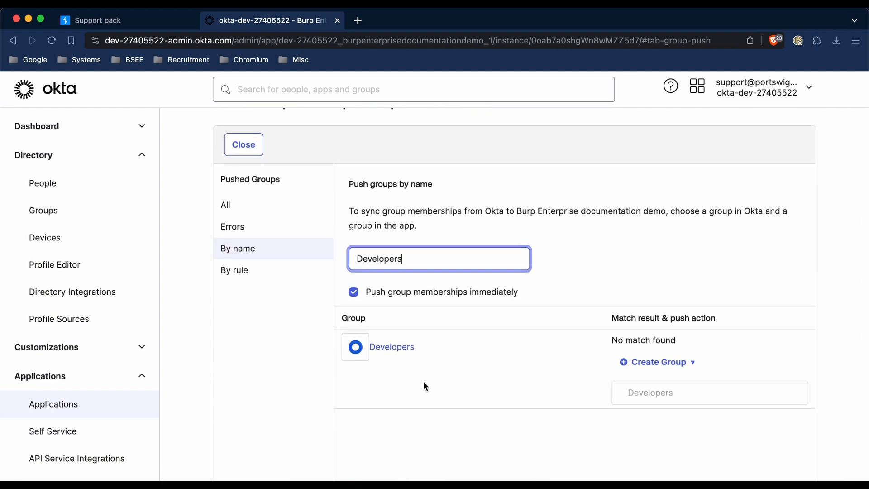
scroll(424, 386, "down", 3)
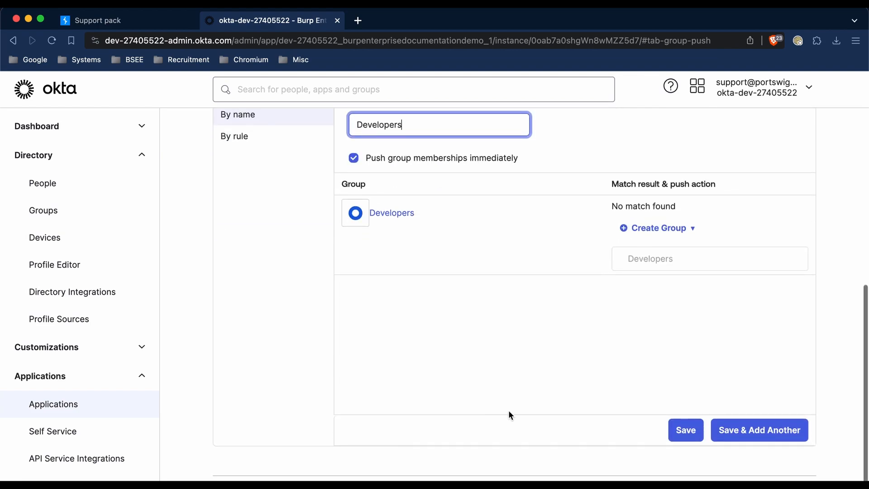
left_click(684, 430)
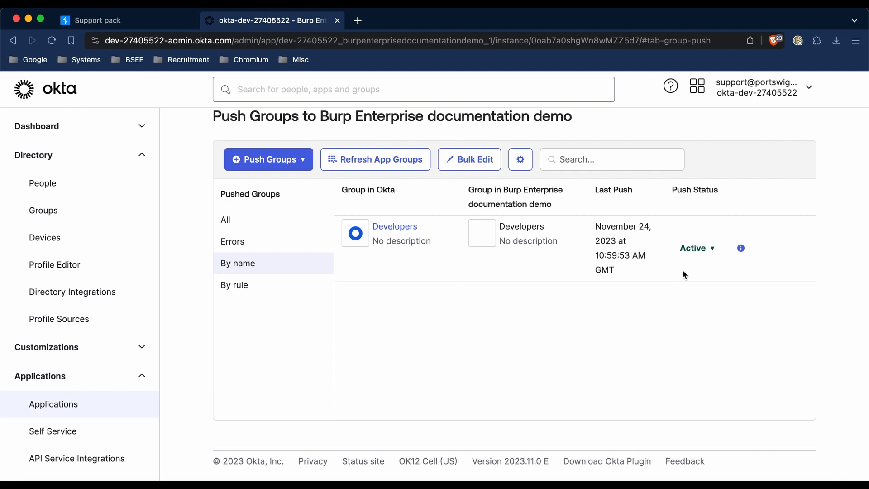
Step: Switch to Burp Suite Enterprise, give the Developers SCIM group the Administrator role, save it and return to the team's groups list
left_click(117, 26)
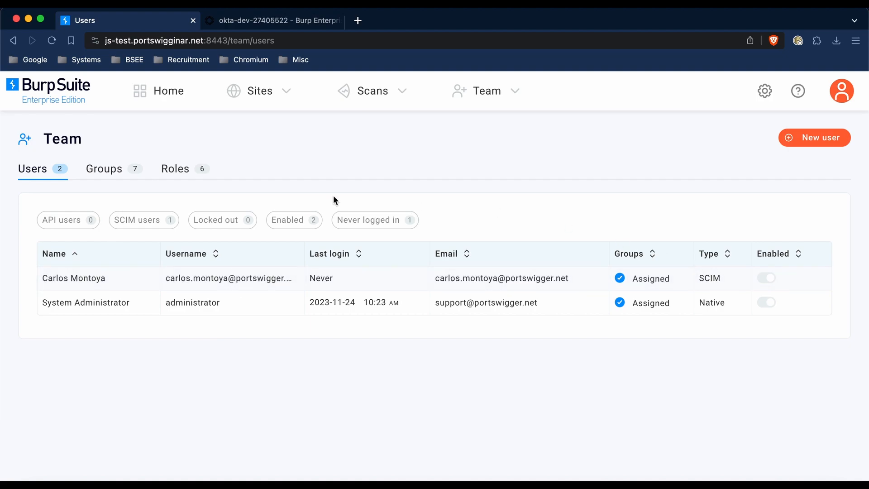
left_click(127, 175)
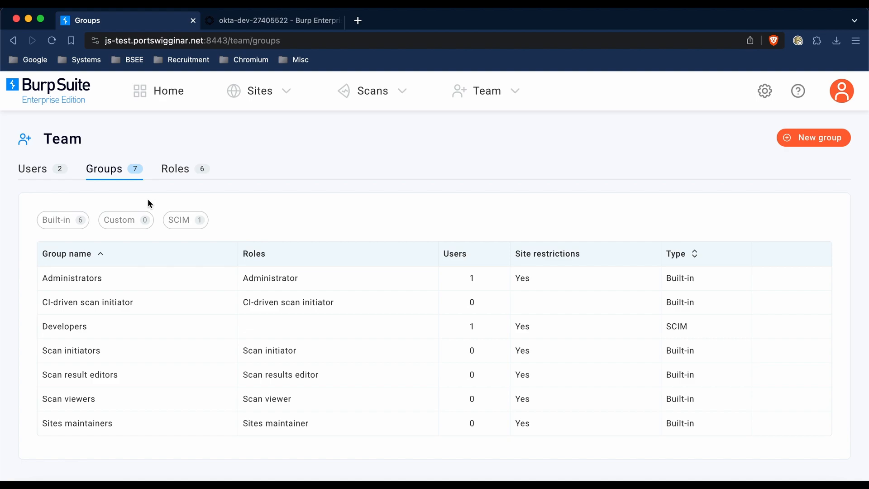
left_click(189, 328)
left_click(277, 404)
scroll(278, 407, "down", 3)
left_click(309, 449)
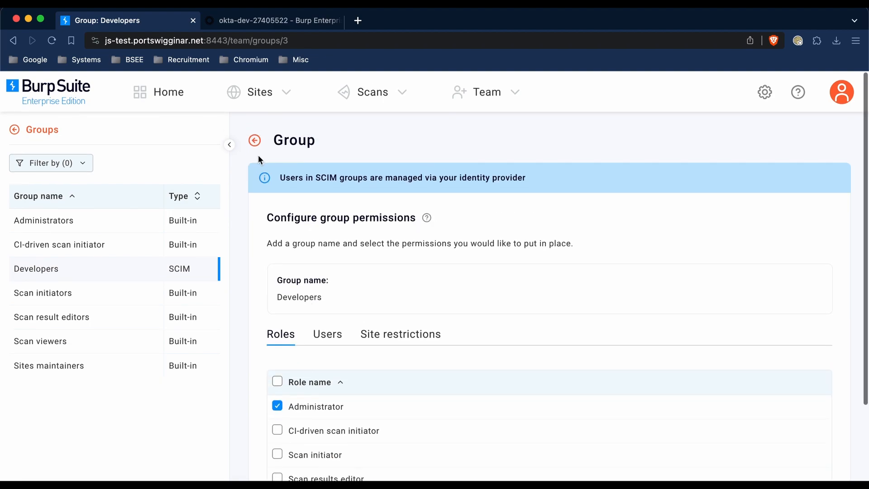
left_click(255, 140)
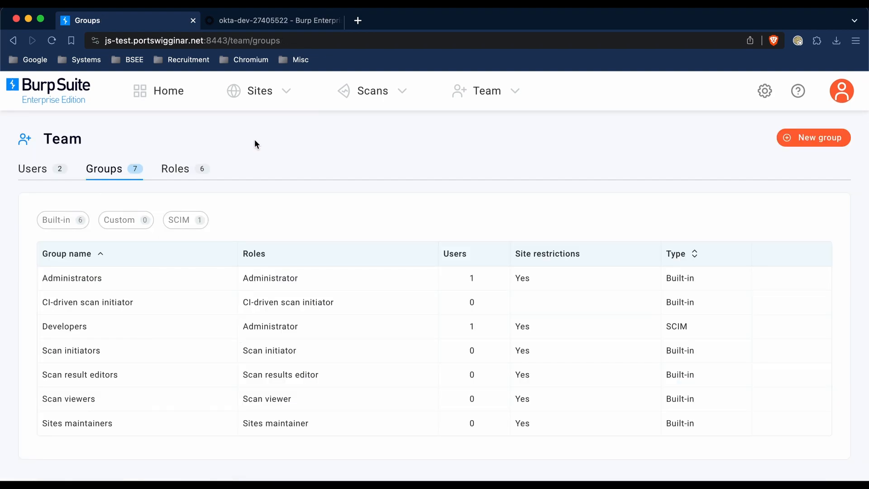